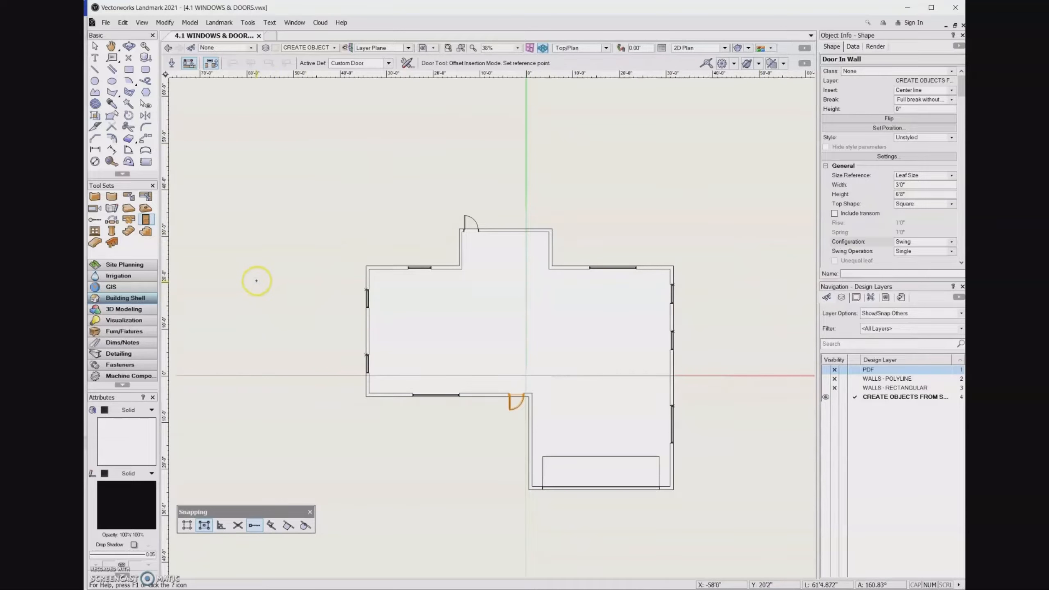
# Start creating a roof from the house outline polygon and set its roof pitch to 20°.
pyautogui.press('x')
pyautogui.click(487, 327)
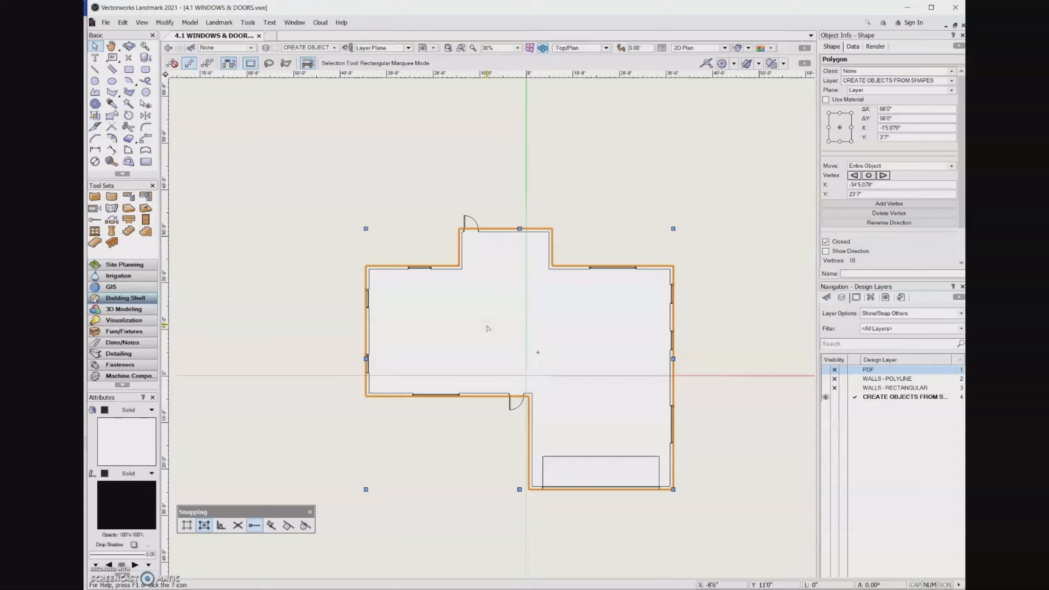
pyautogui.click(233, 22)
pyautogui.moveTo(300, 342)
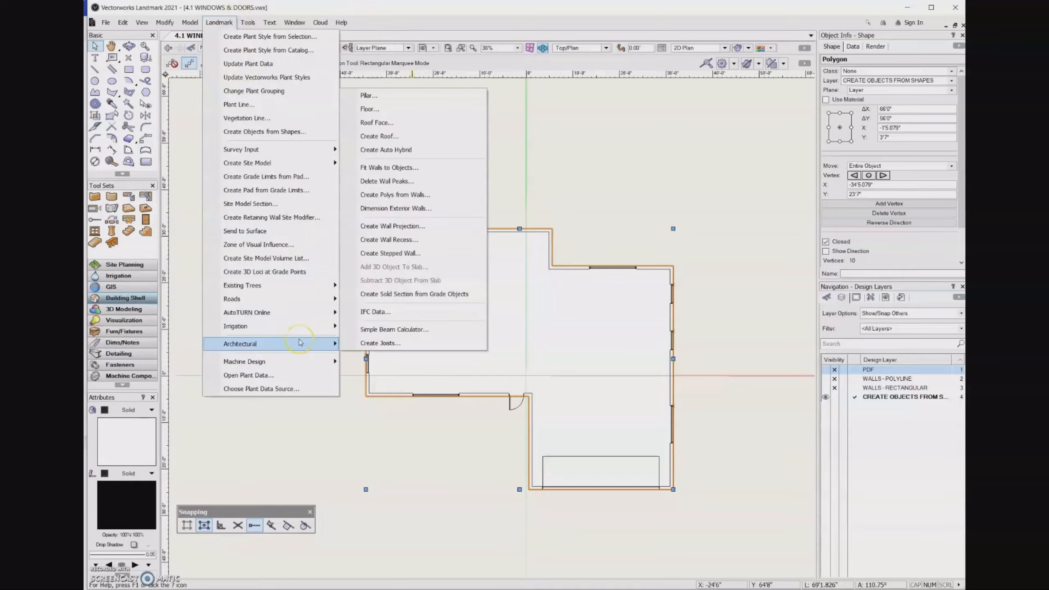
pyautogui.click(440, 136)
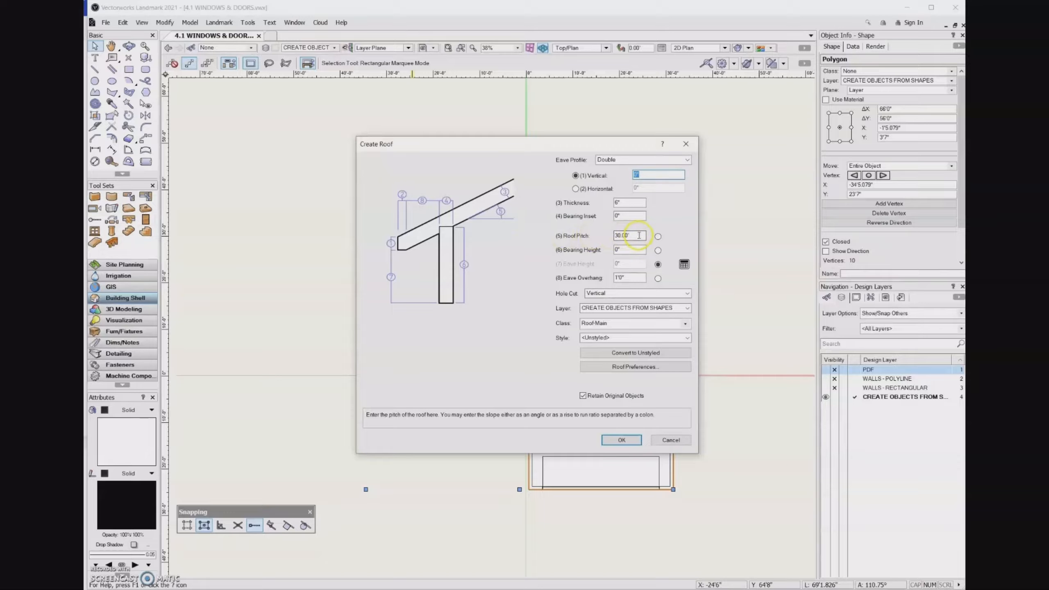
pyautogui.doubleClick(638, 235)
pyautogui.write('20')
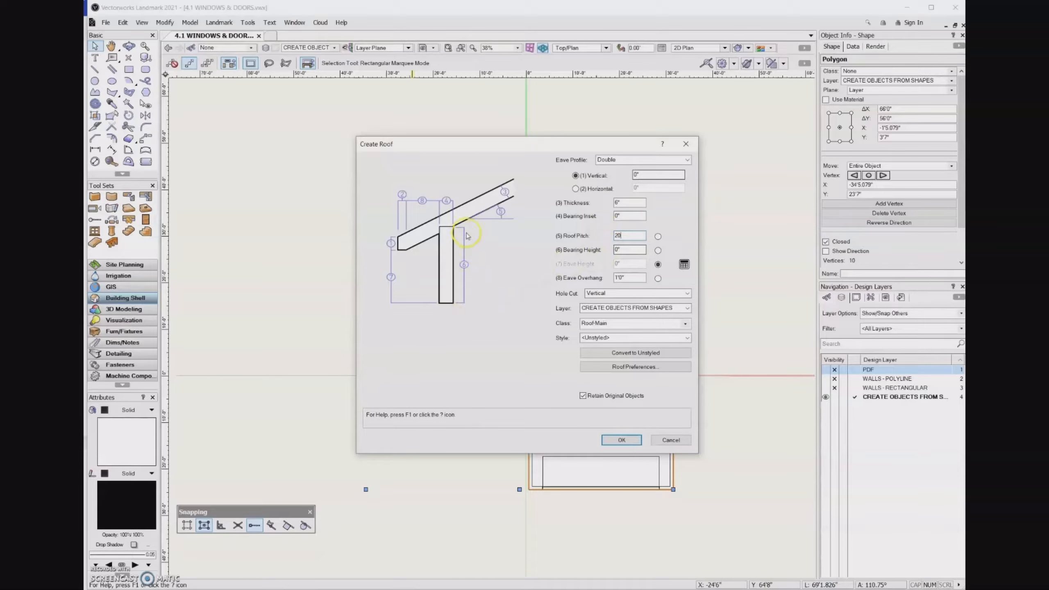
# Set the roof's bearing height to 9' and eave overhang to 2', and create the roof over the house.
pyautogui.click(627, 250)
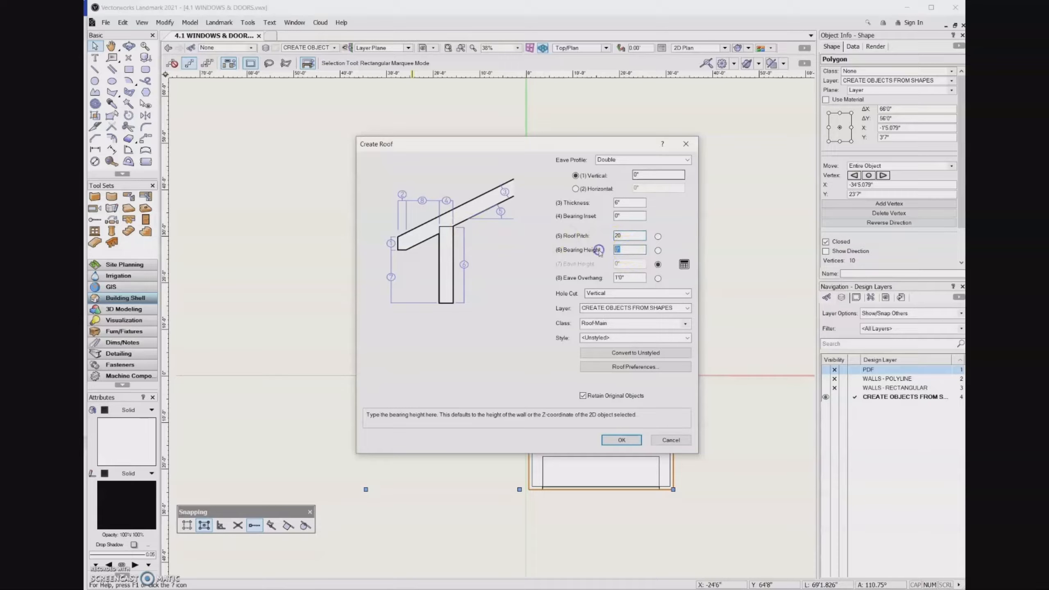
pyautogui.write("9'")
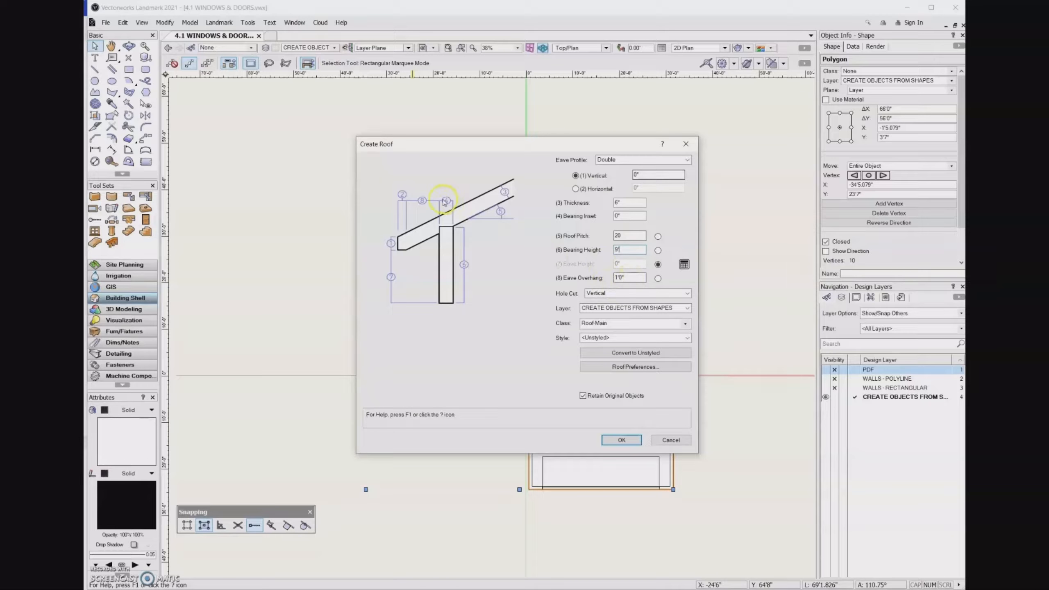
pyautogui.click(628, 276)
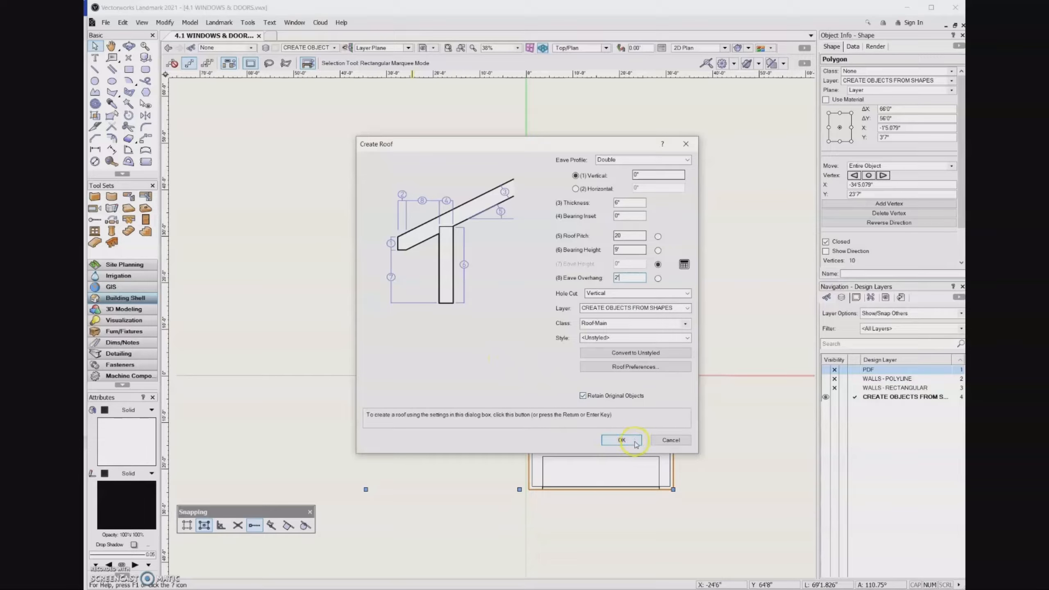
pyautogui.click(622, 440)
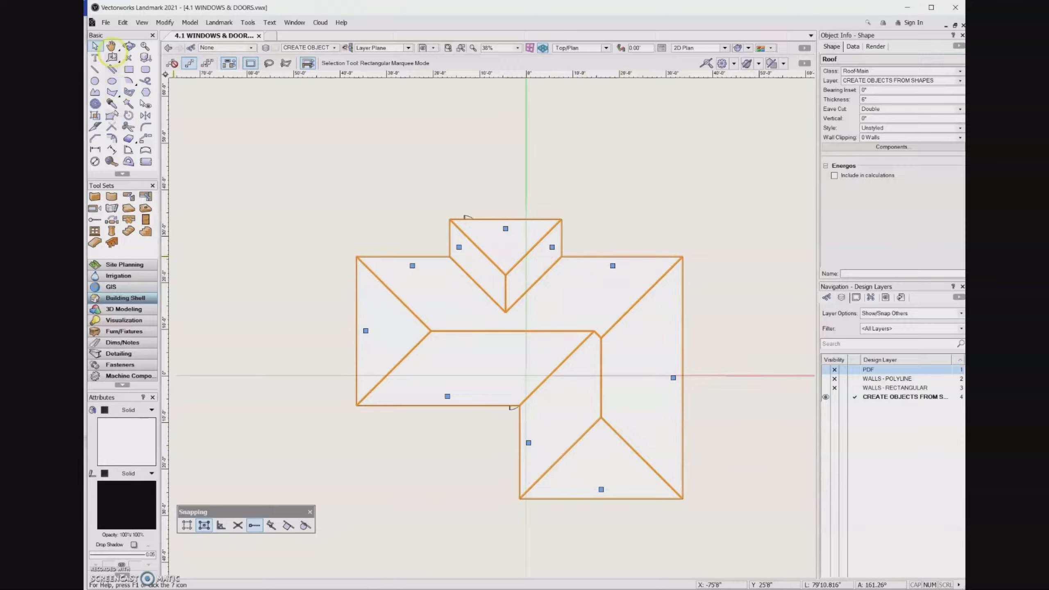
pyautogui.click(129, 48)
pyautogui.moveTo(317, 398); pyautogui.dragTo(602, 392)
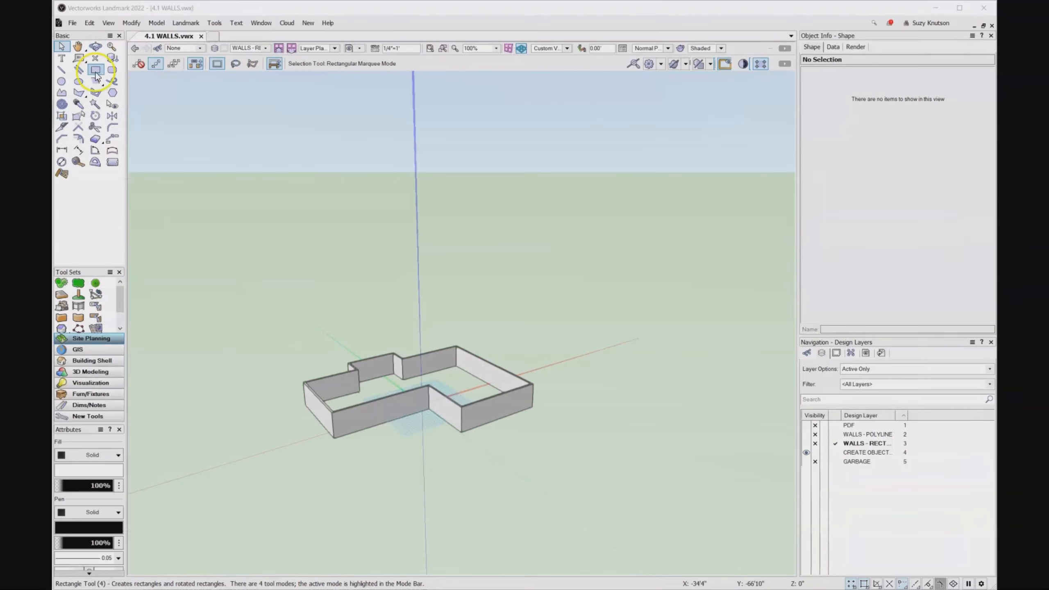
# Draw a rectangle about 50'3" by 54'1" on the ground beside the walls.
pyautogui.click(95, 70)
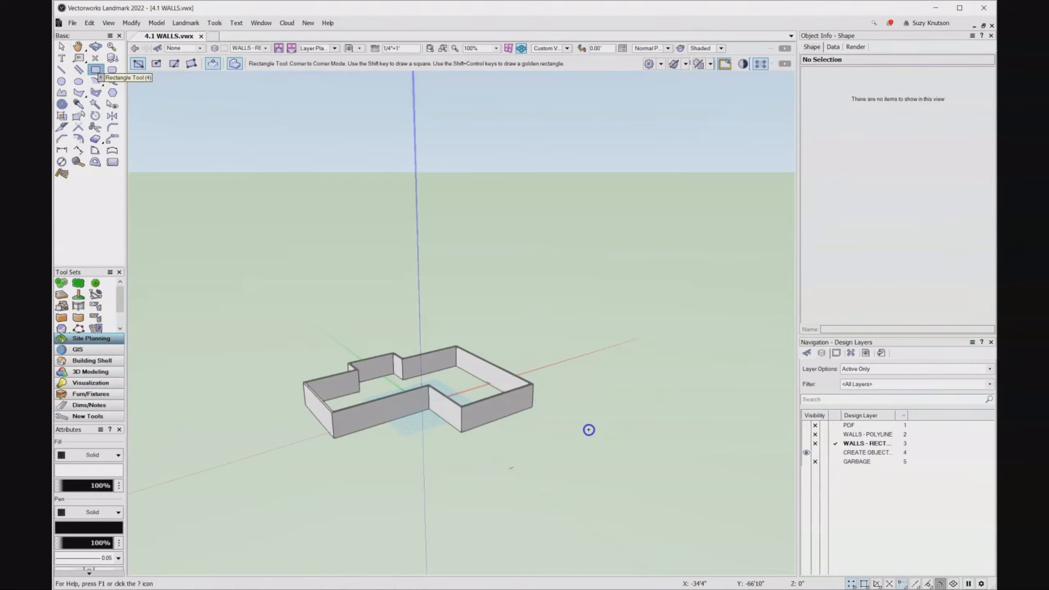
pyautogui.click(680, 443)
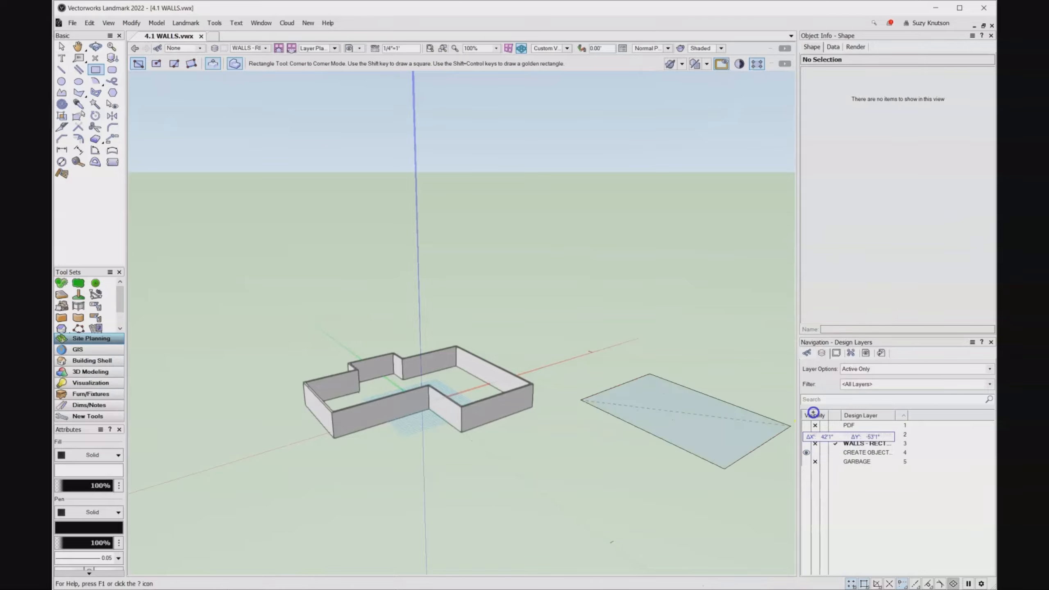
pyautogui.click(785, 420)
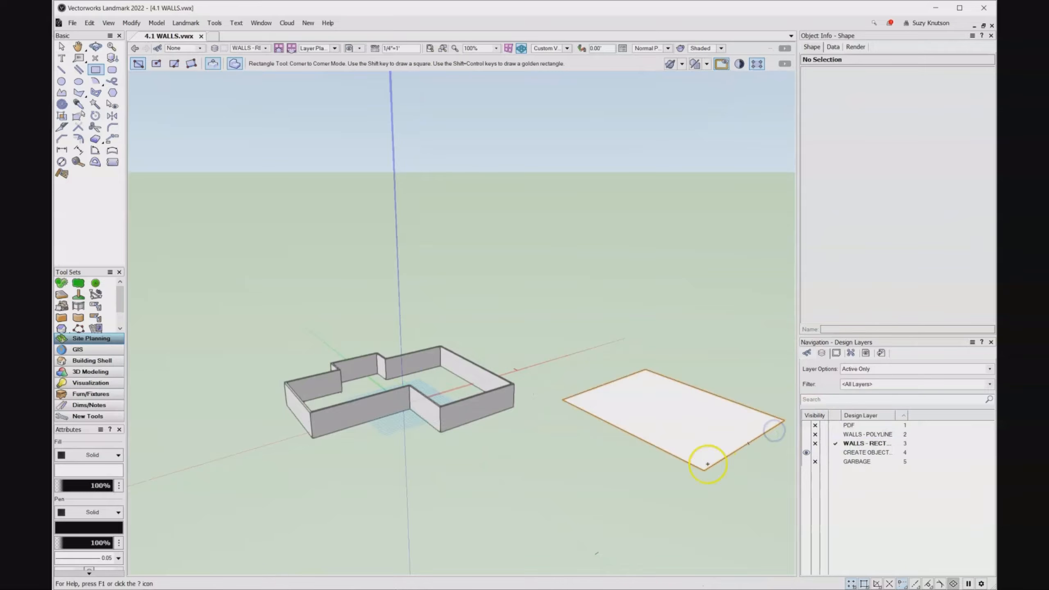
# Create a roof from the rectangle beside the walls.
pyautogui.click(61, 47)
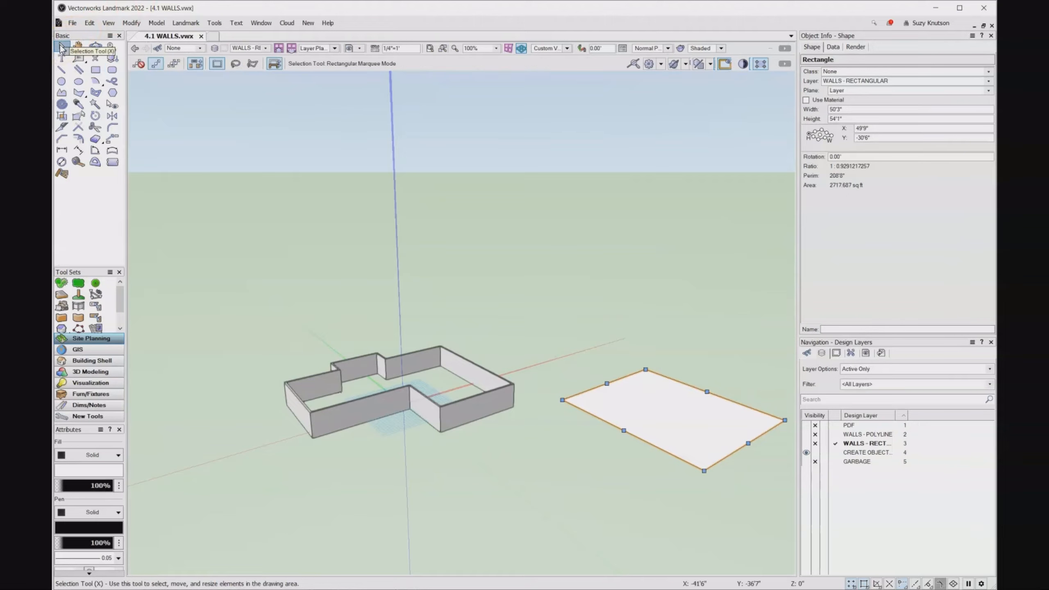
pyautogui.click(187, 24)
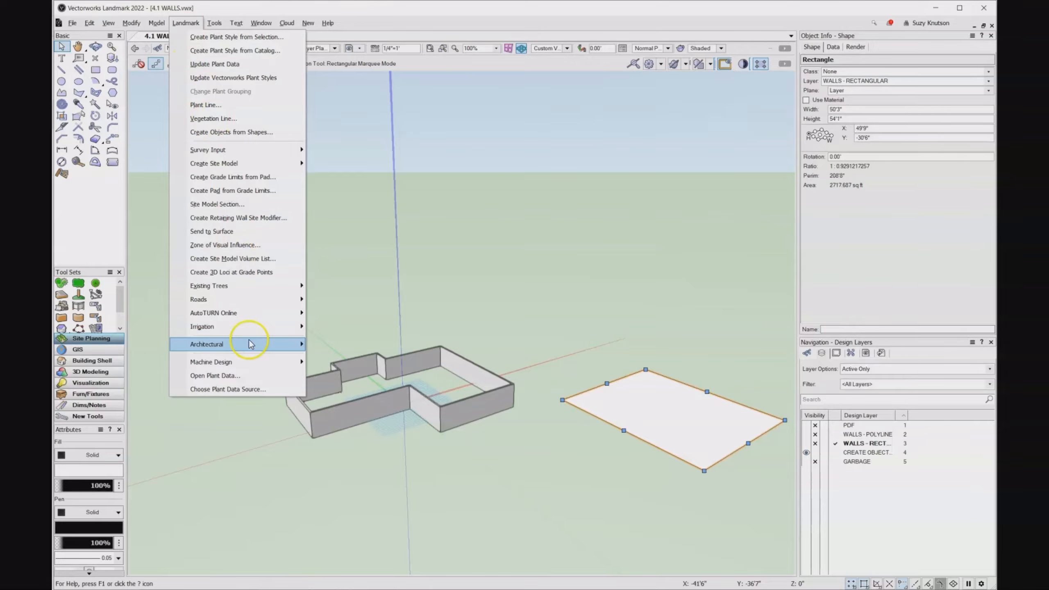
pyautogui.moveTo(285, 344)
pyautogui.click(406, 136)
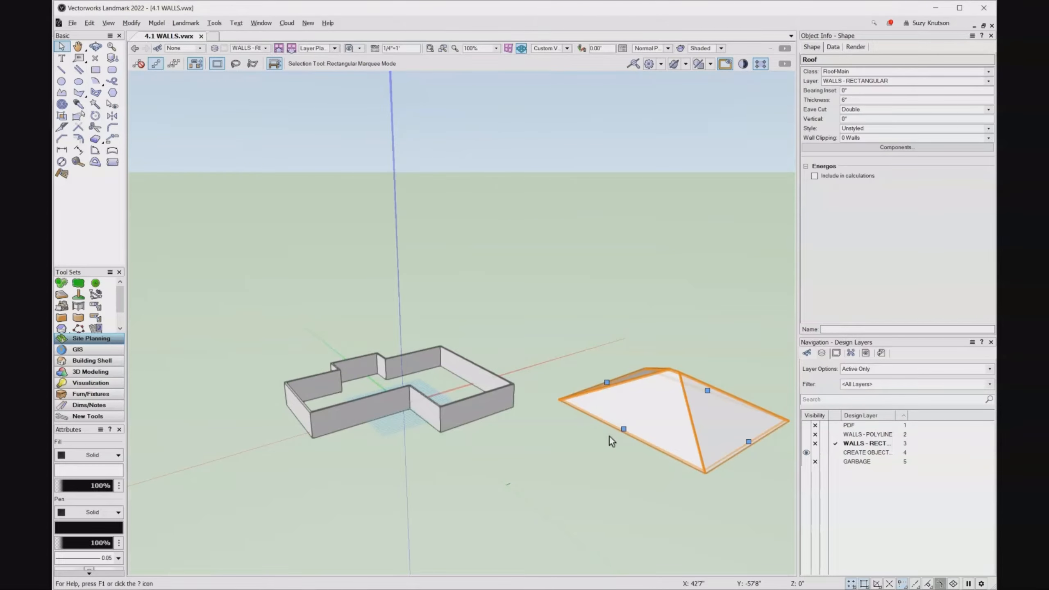
# Select one house wall together with all walls connected to it, and create a roof from them.
pyautogui.click(499, 400)
pyautogui.click(226, 67)
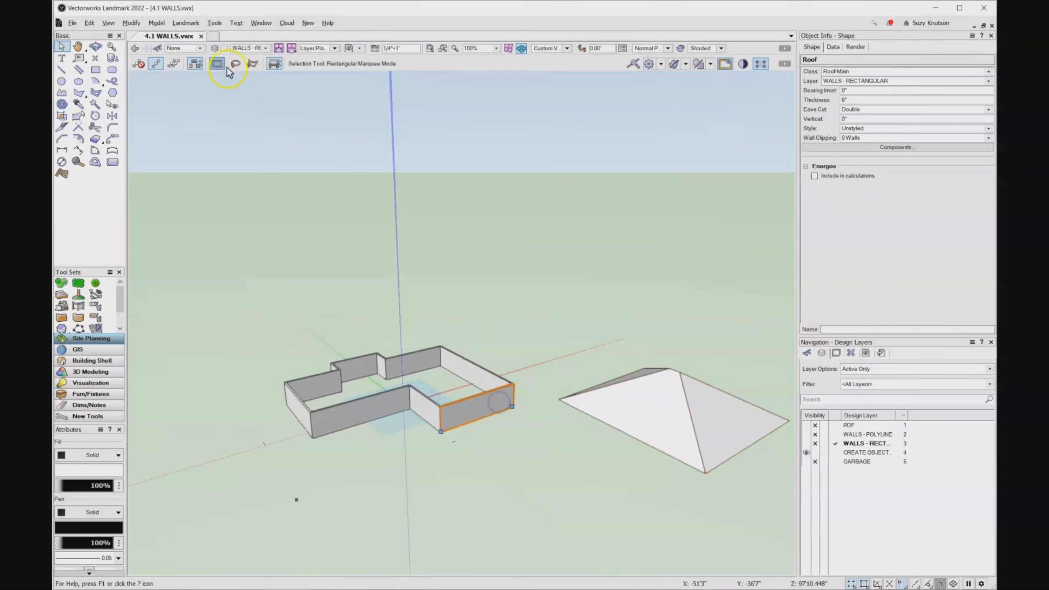
pyautogui.click(89, 22)
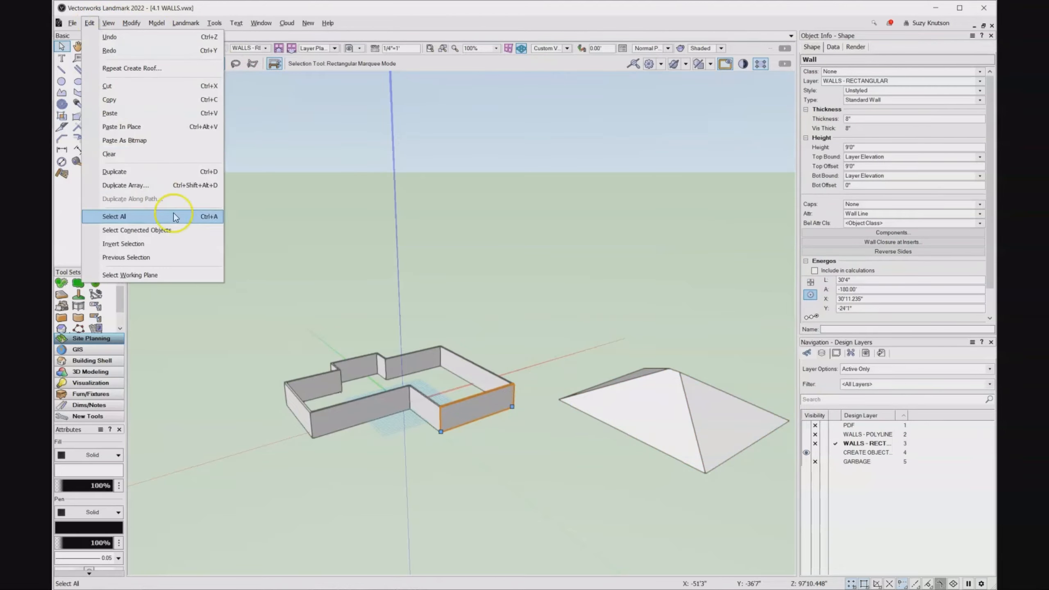
pyautogui.click(199, 229)
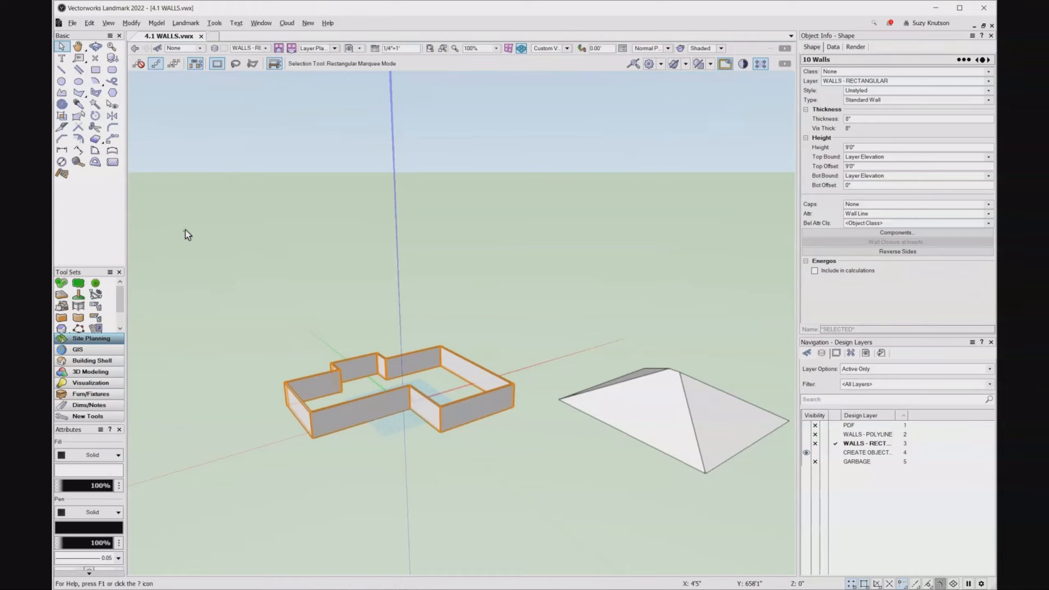
pyautogui.click(197, 24)
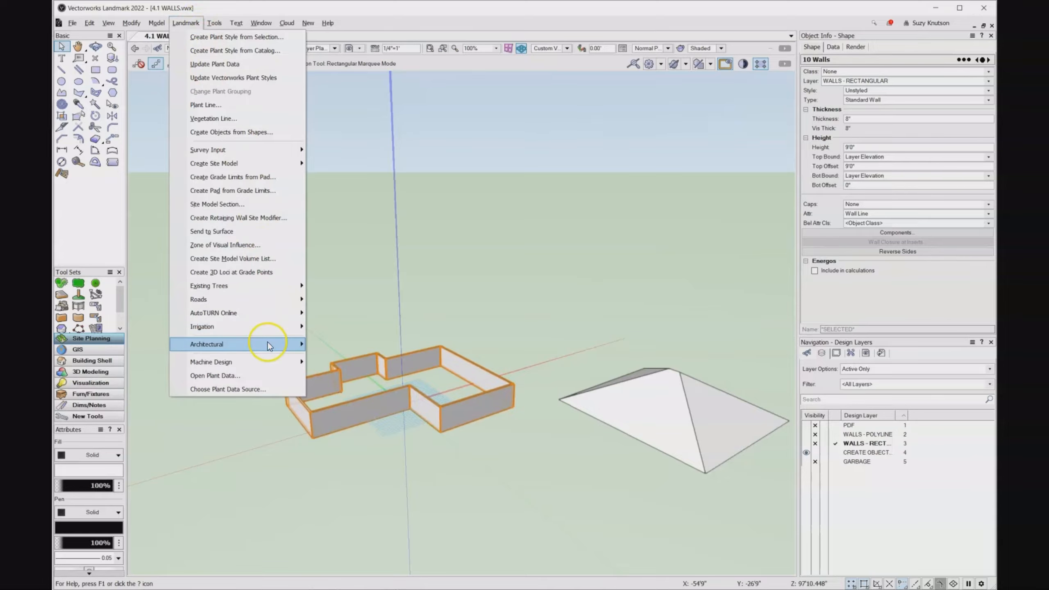
pyautogui.moveTo(269, 346)
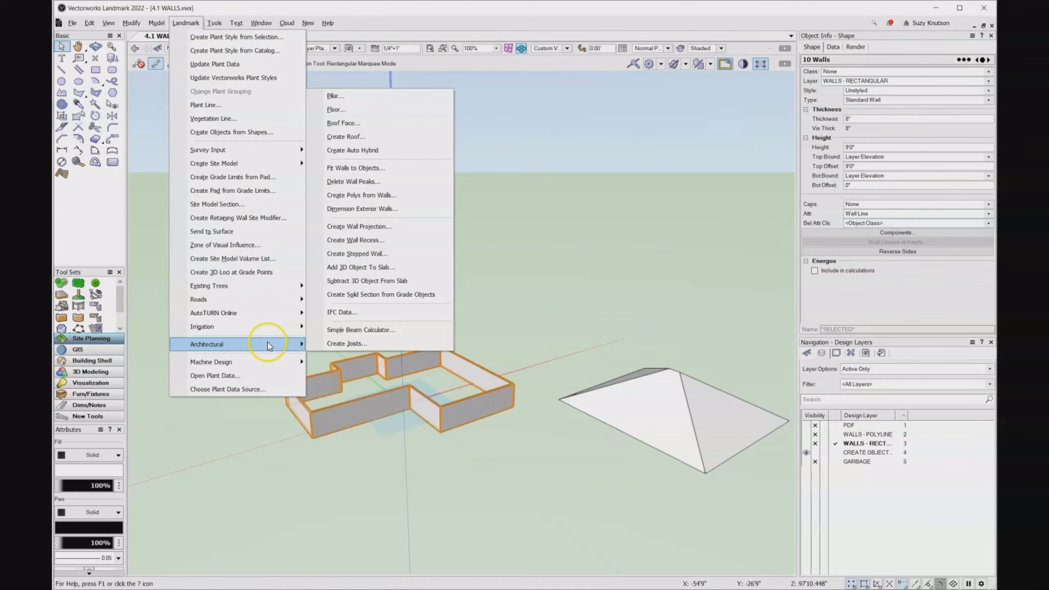
pyautogui.click(379, 137)
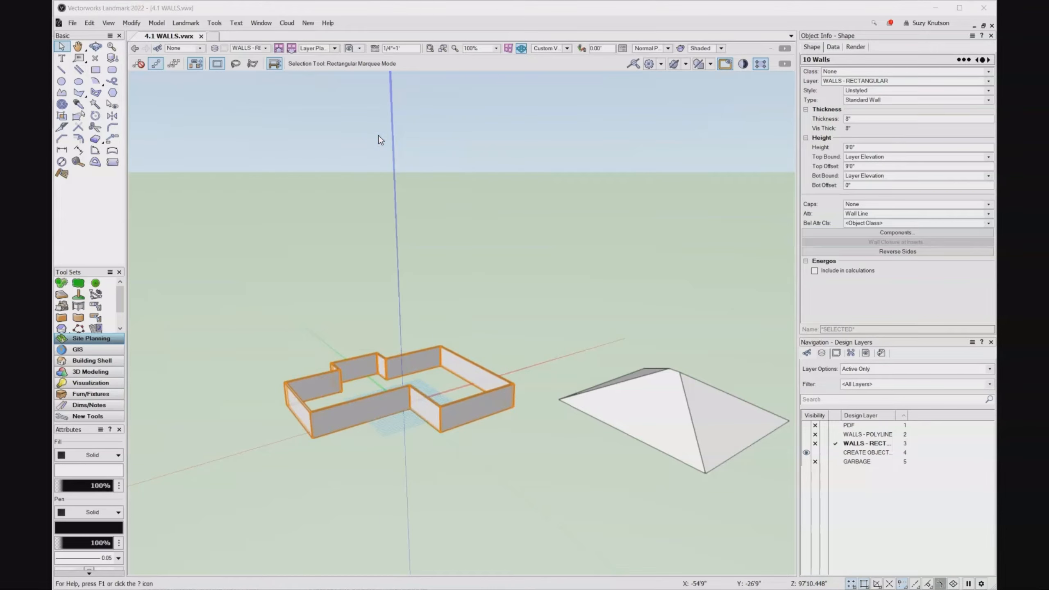
pyautogui.click(608, 440)
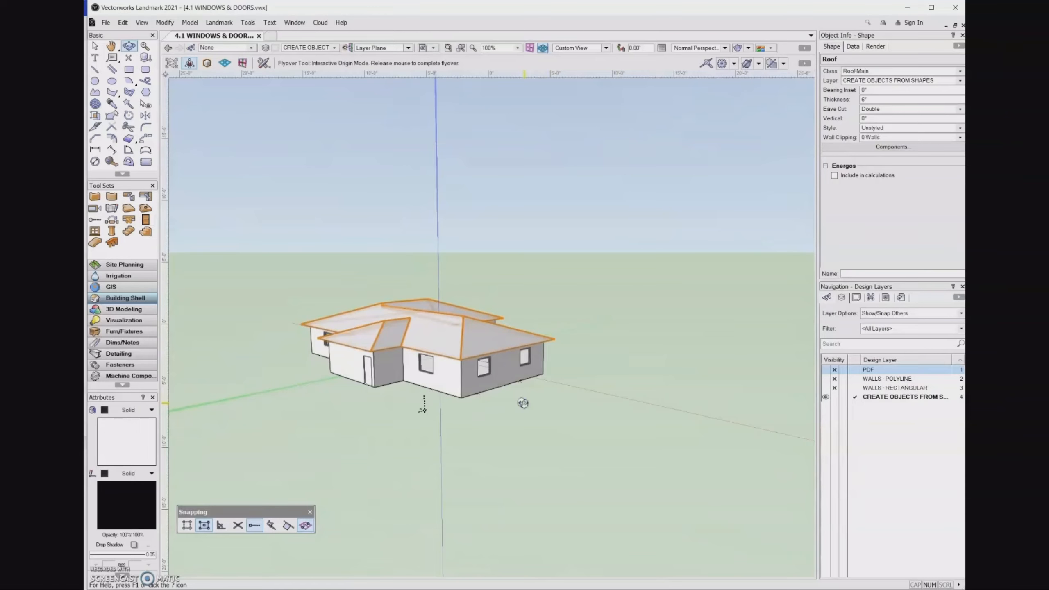
# In Top/Plan view, change the roof edge above the garage door to a gable.
pyautogui.moveTo(422, 408); pyautogui.dragTo(422, 409)
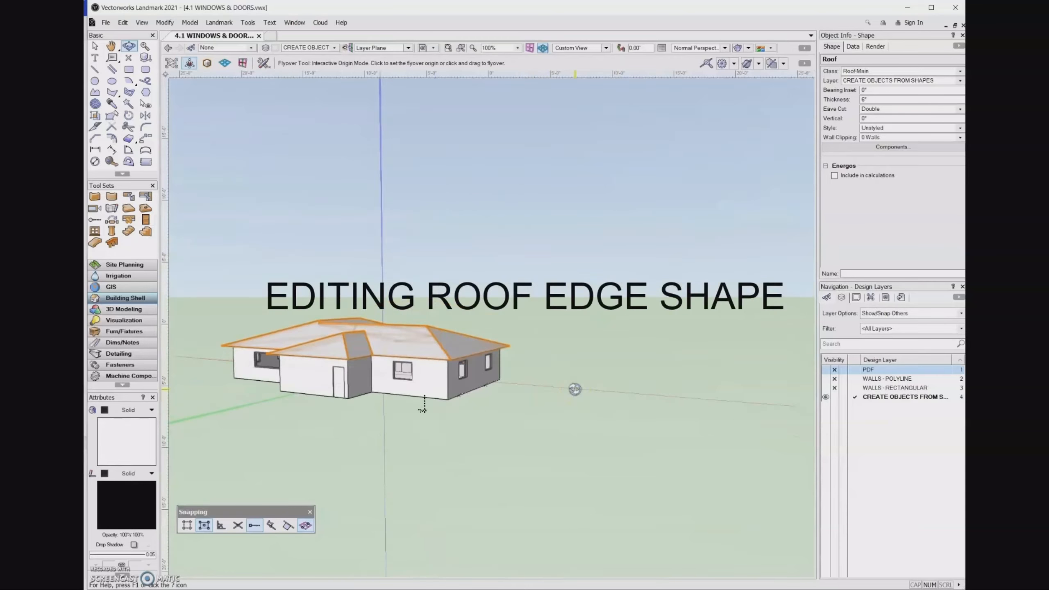
pyautogui.moveTo(529, 395); pyautogui.dragTo(575, 336)
pyautogui.press('h')
pyautogui.moveTo(649, 368); pyautogui.dragTo(511, 301)
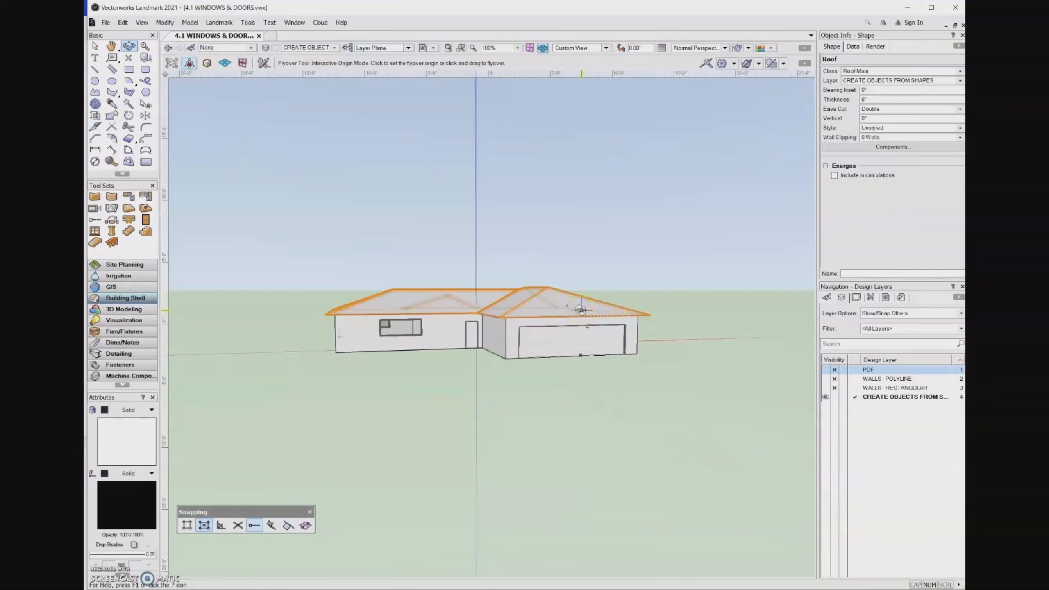
pyautogui.click(478, 532)
pyautogui.press('F5')
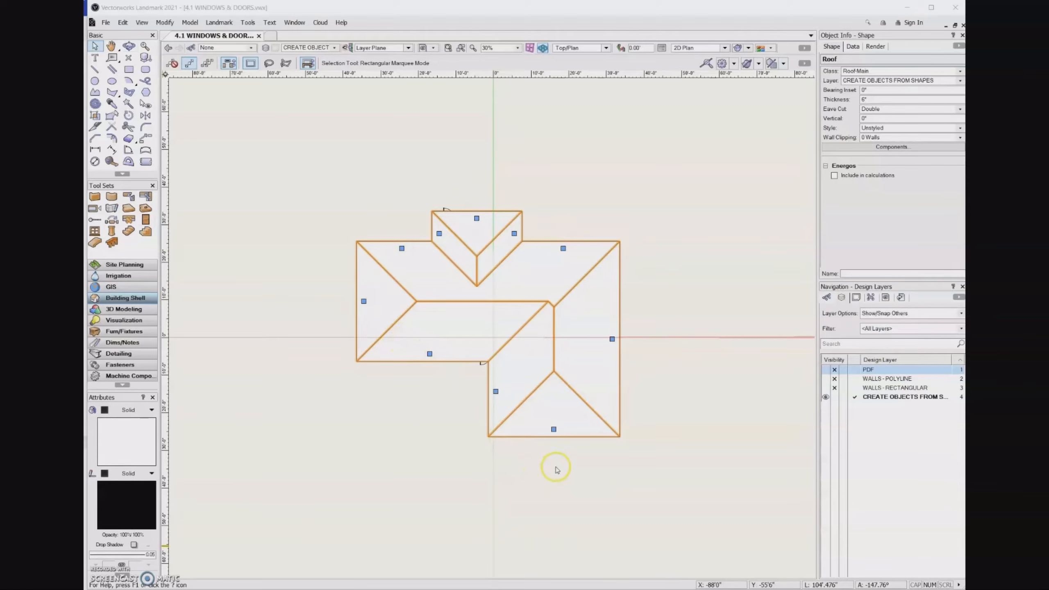
pyautogui.click(553, 433)
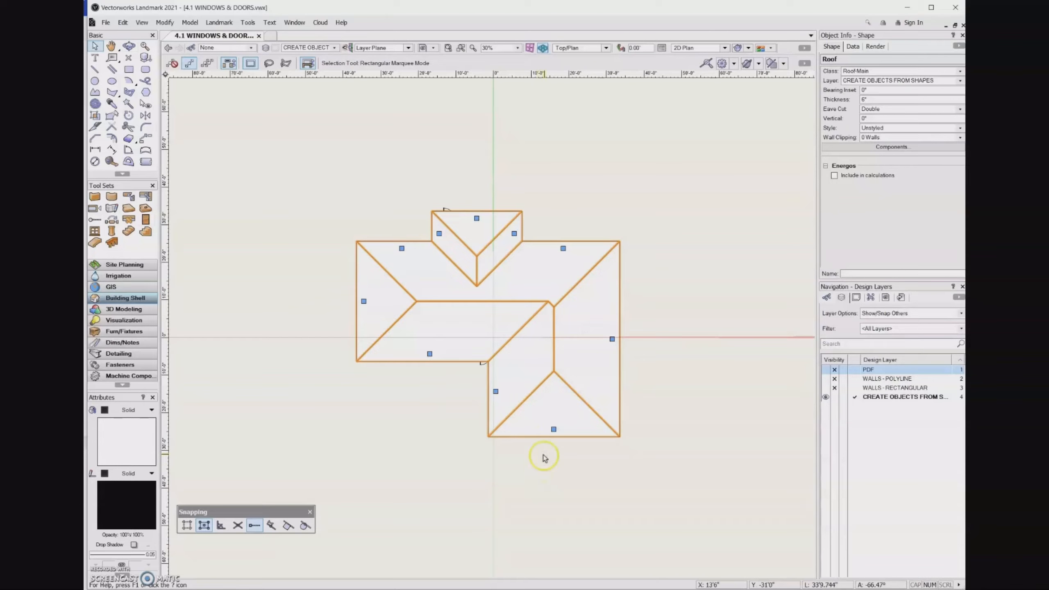
pyautogui.click(554, 431)
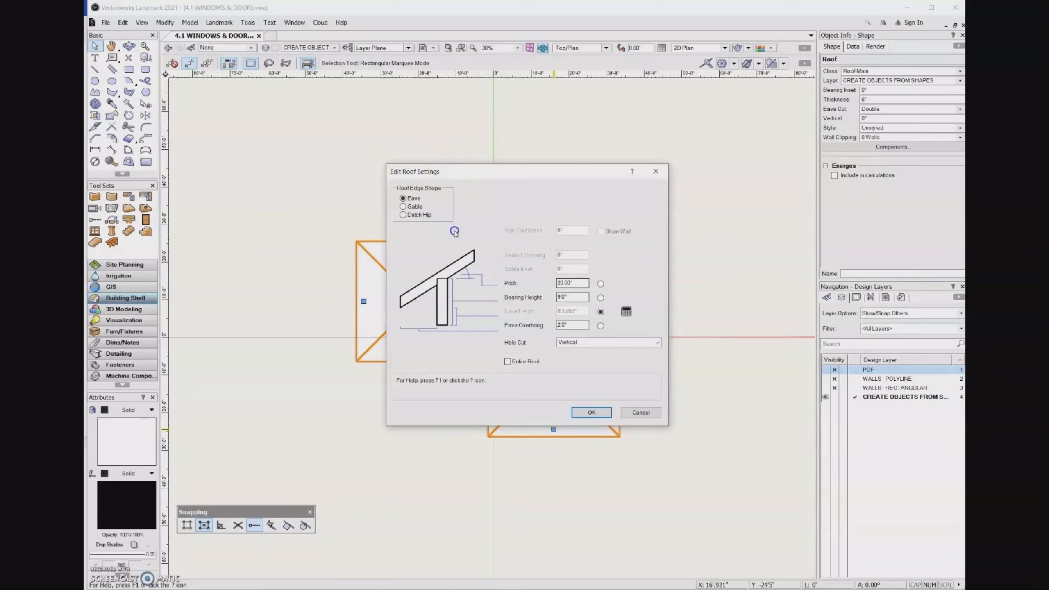
pyautogui.click(402, 207)
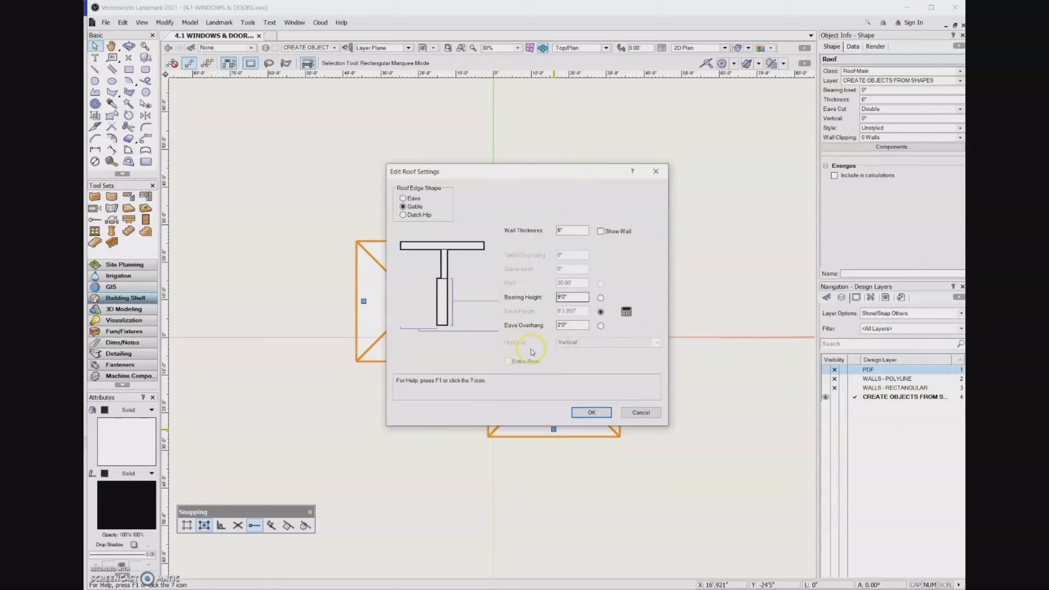
pyautogui.click(591, 412)
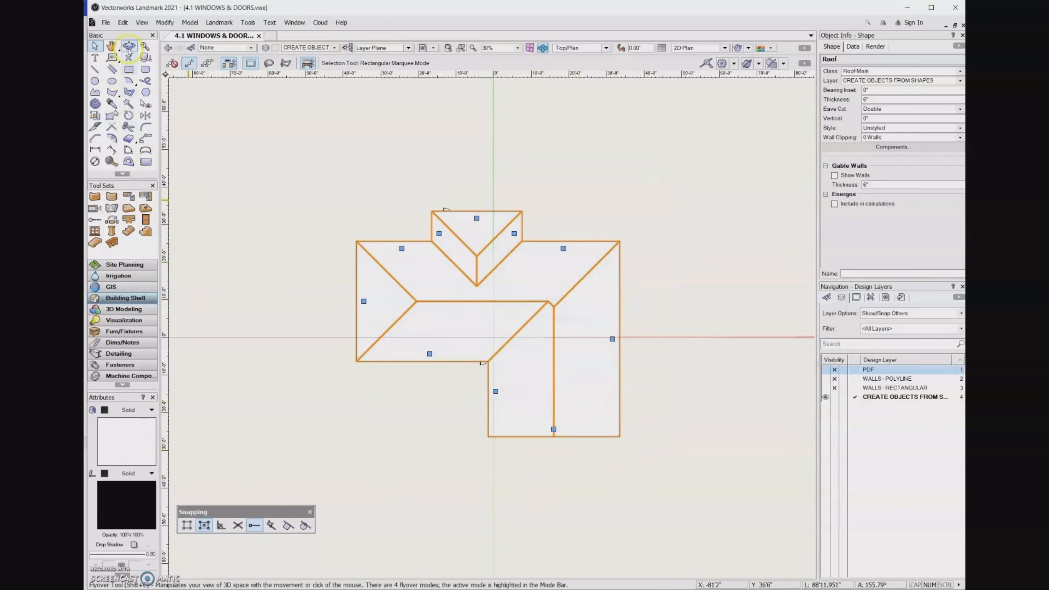
# Fit the top of the garage door wall to the objects on the CREATE OBJECTS FROM SHAPES layer so it fills the gable.
pyautogui.click(129, 46)
pyautogui.moveTo(493, 456); pyautogui.dragTo(500, 305)
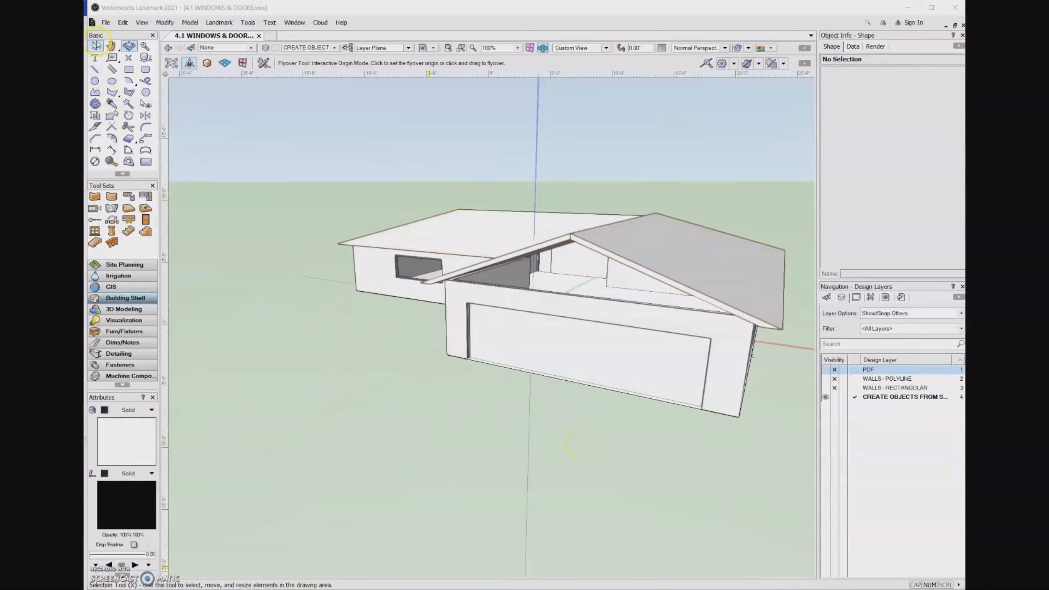
pyautogui.click(95, 47)
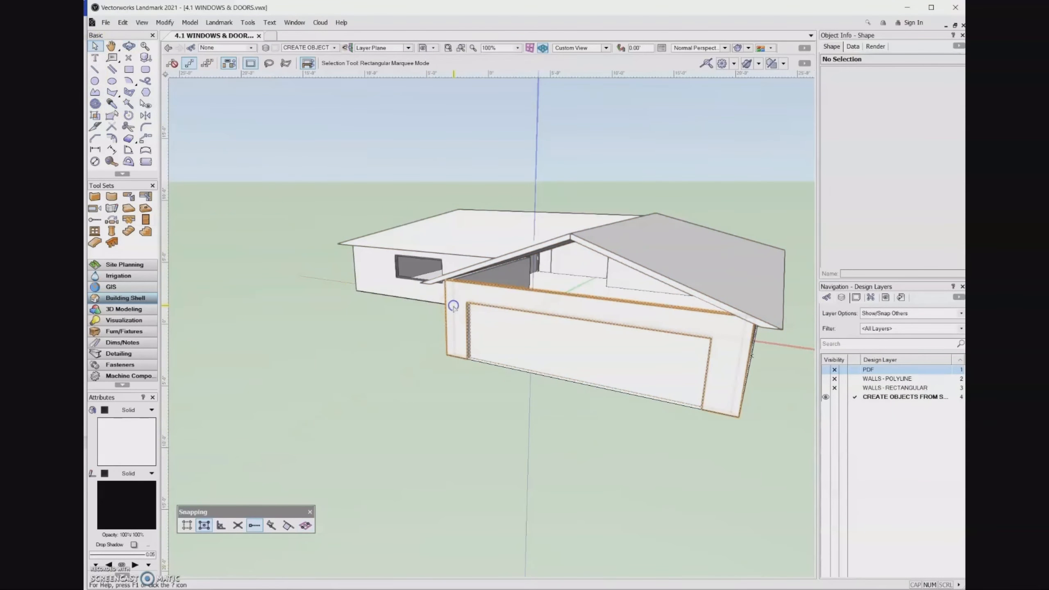
pyautogui.click(501, 303)
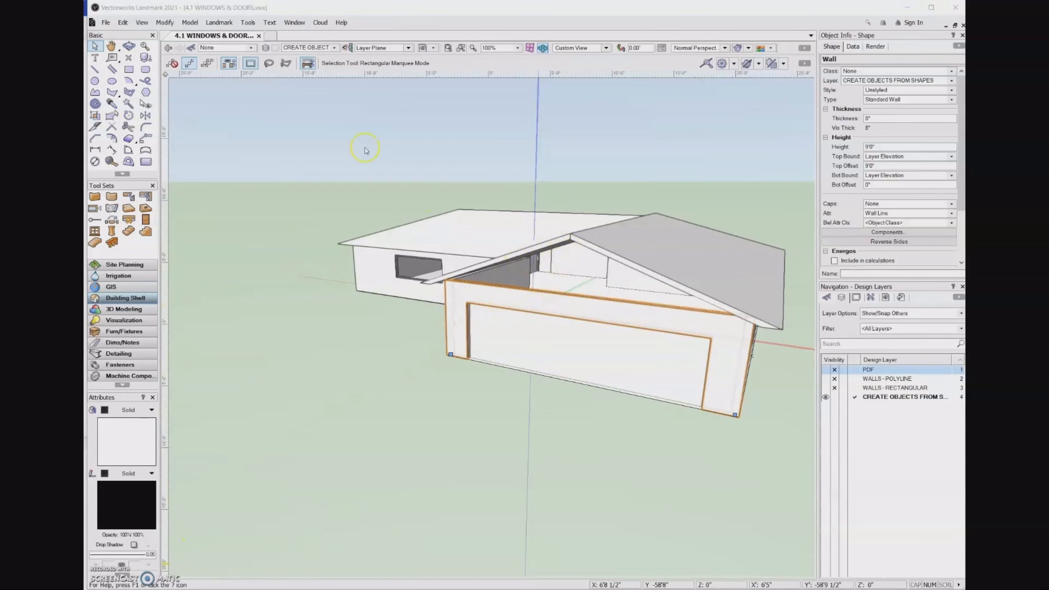
pyautogui.click(230, 21)
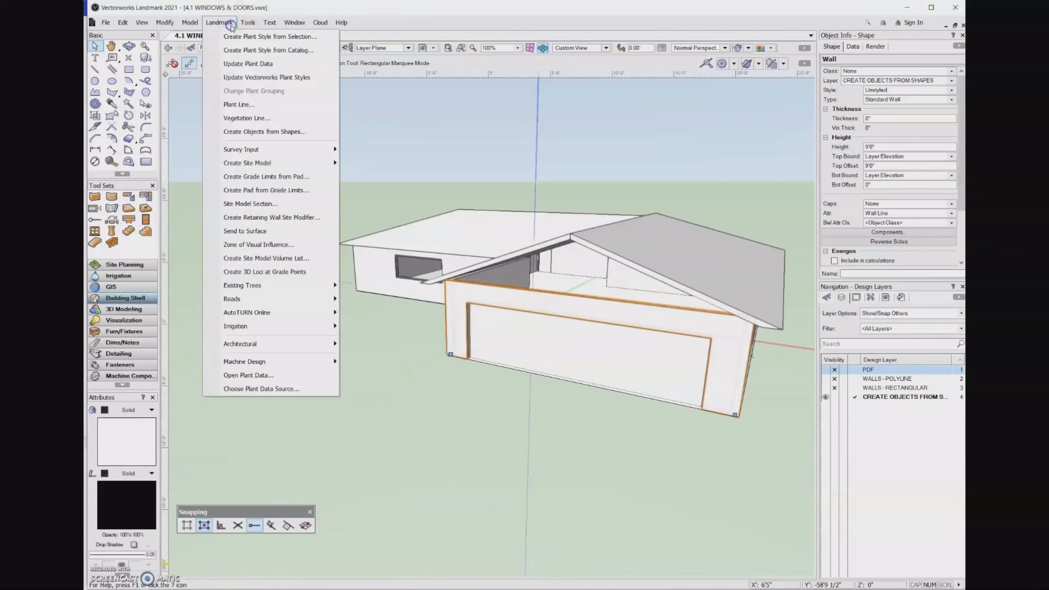
pyautogui.click(295, 346)
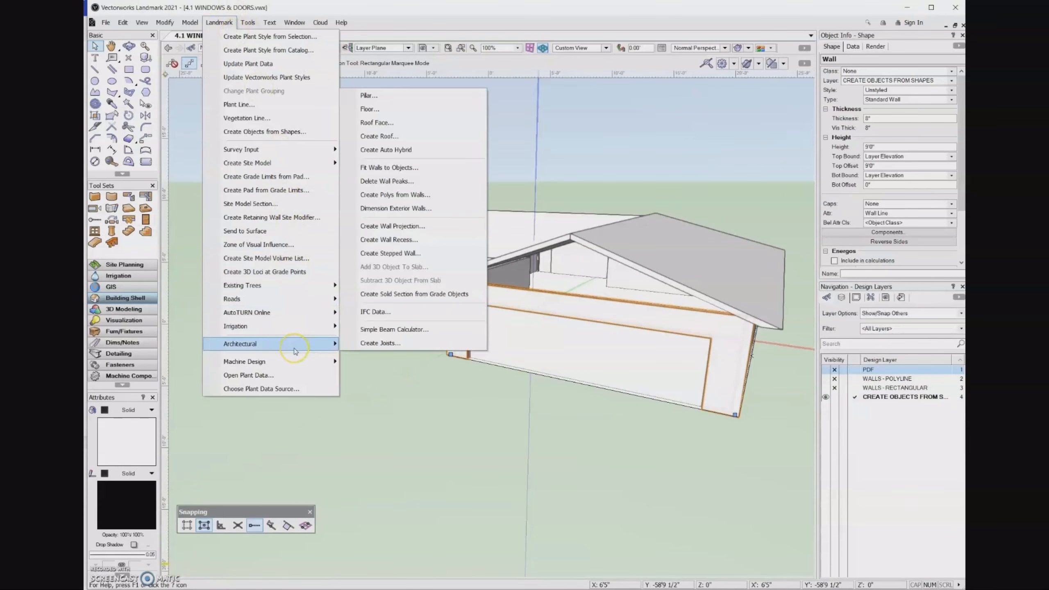
pyautogui.click(449, 168)
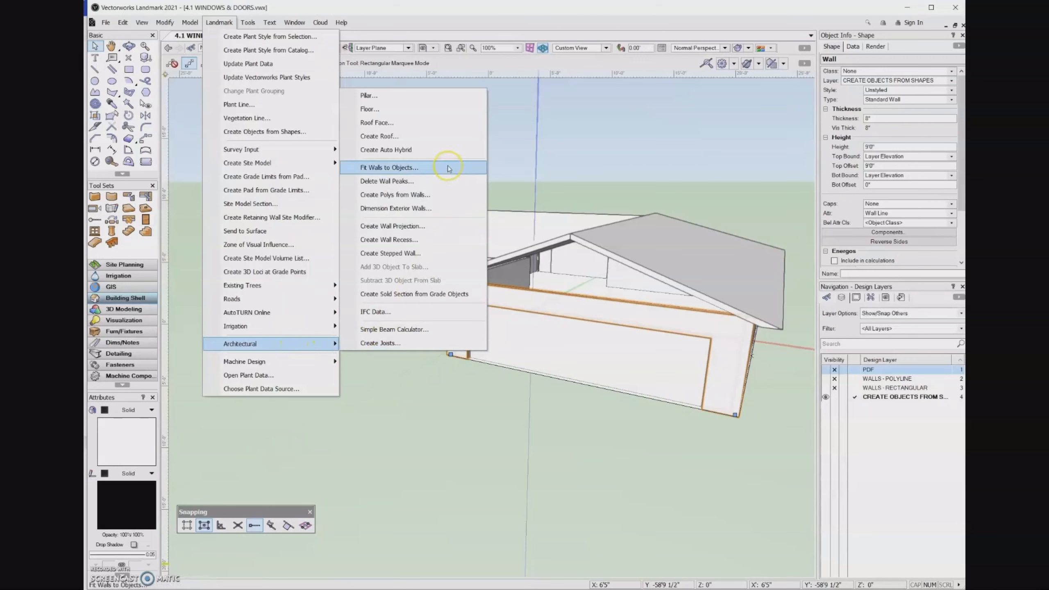
pyautogui.click(449, 169)
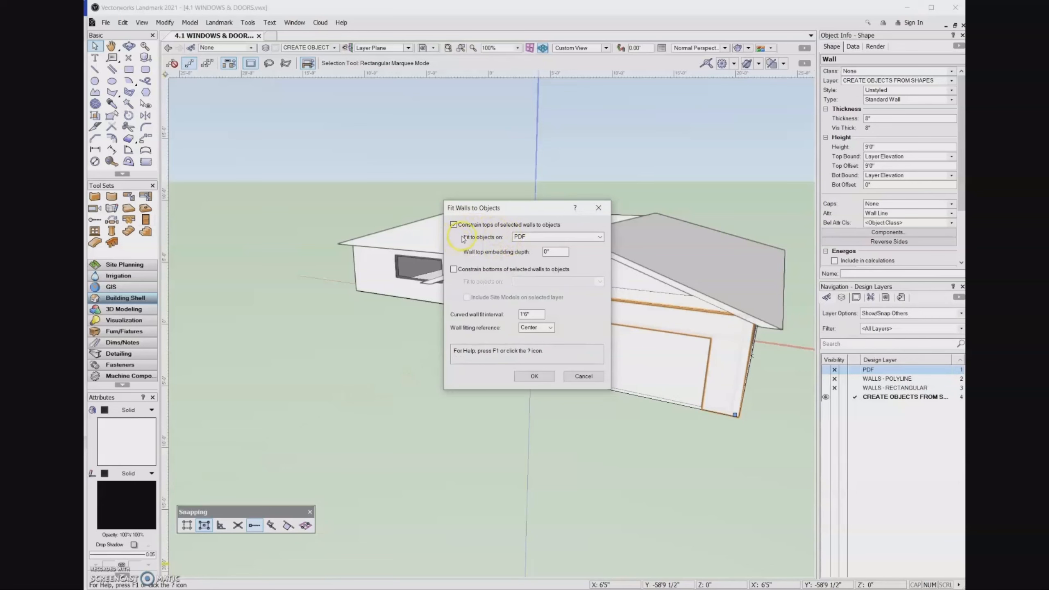
pyautogui.click(598, 237)
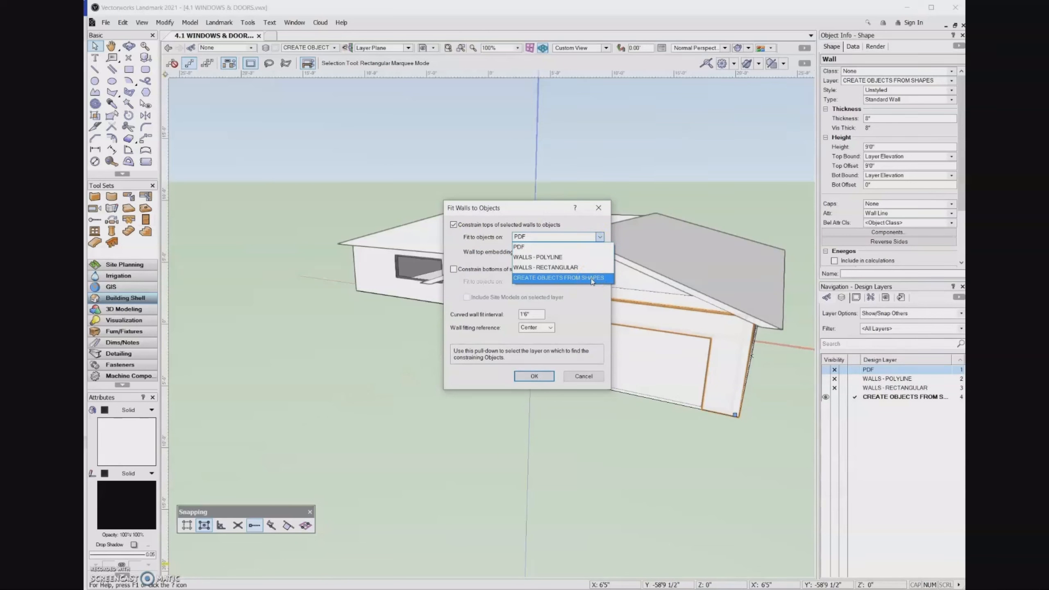
pyautogui.click(592, 278)
pyautogui.click(534, 376)
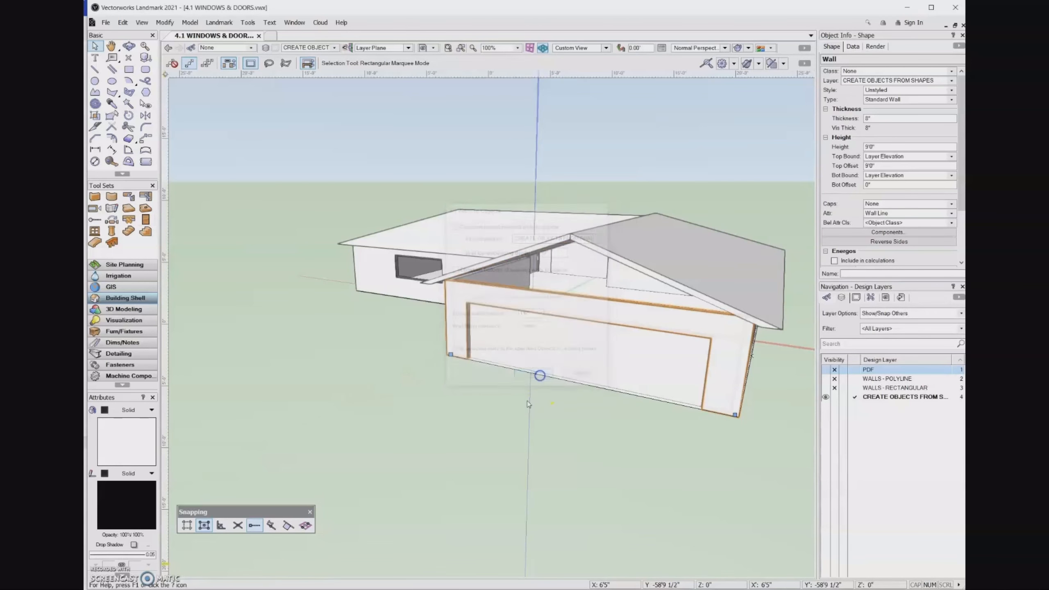